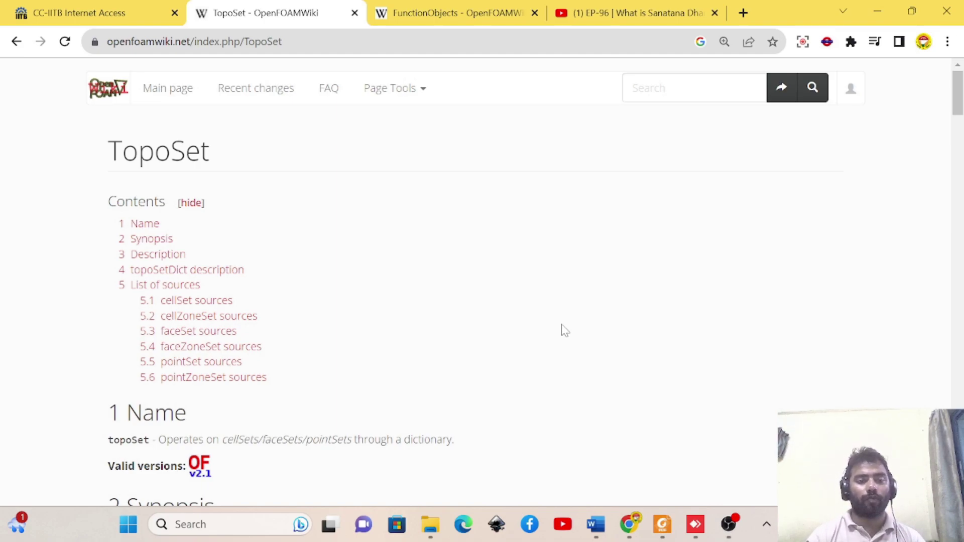
- Select the TopoSet page's full web address in the address bar, then deselect it
click(149, 53)
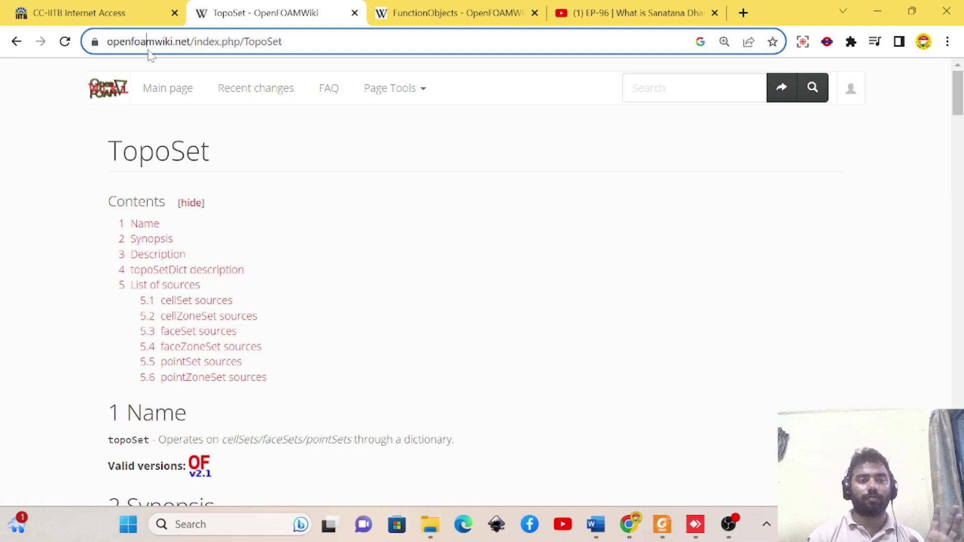
key(ctrl+a)
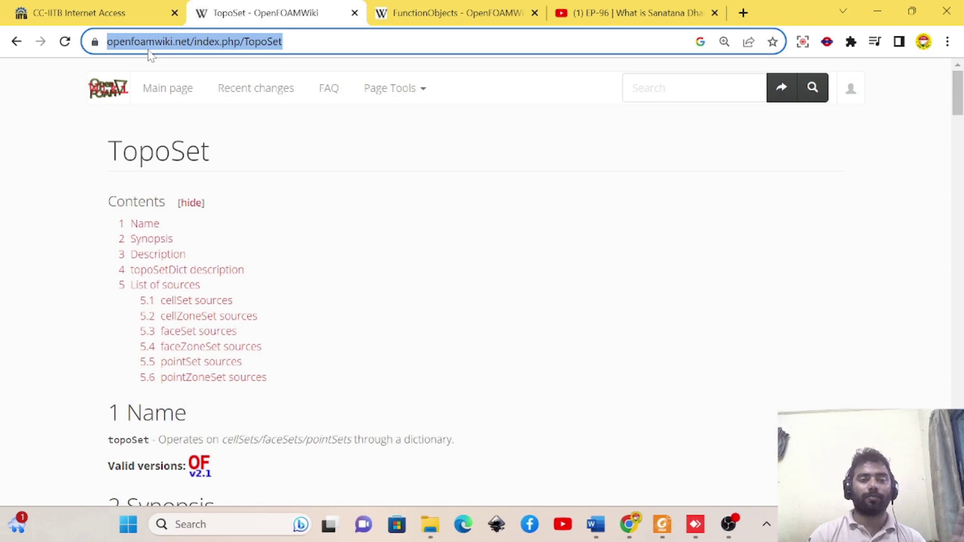
click(245, 206)
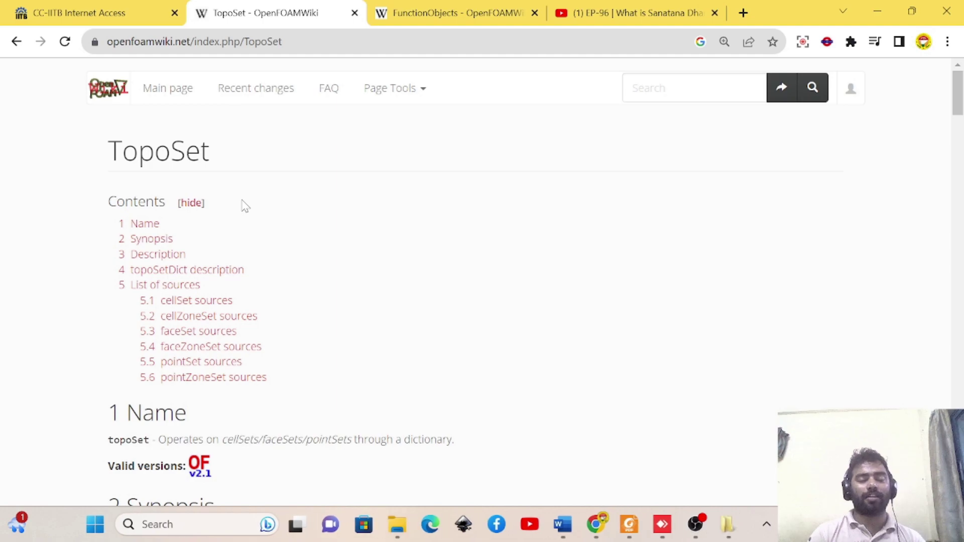
- Open the wiki Main page link in a new tab and switch to it
right_click(177, 95)
click(199, 107)
click(359, 8)
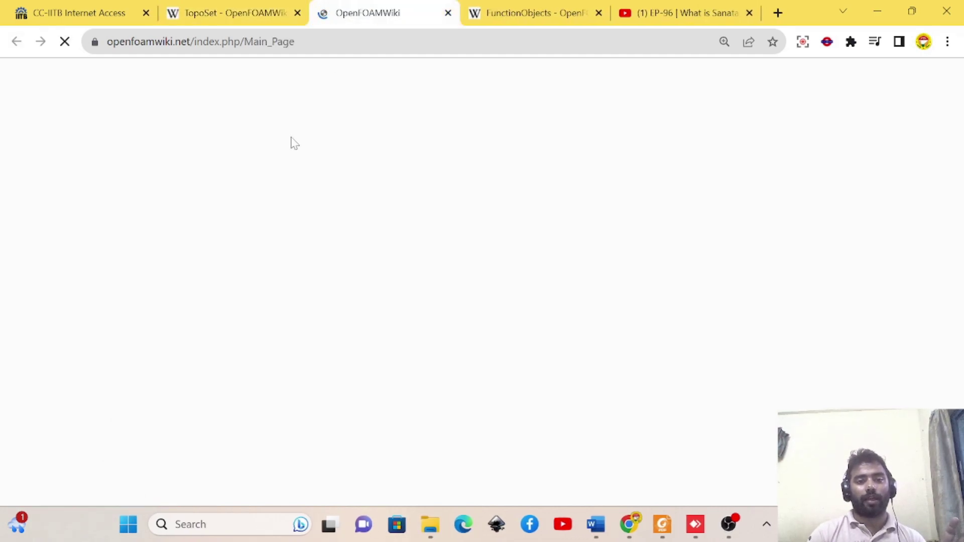
- Scroll through the OpenFOAMWiki Main Page, then return to the TopoSet tab
scroll(422, 252, down, 10)
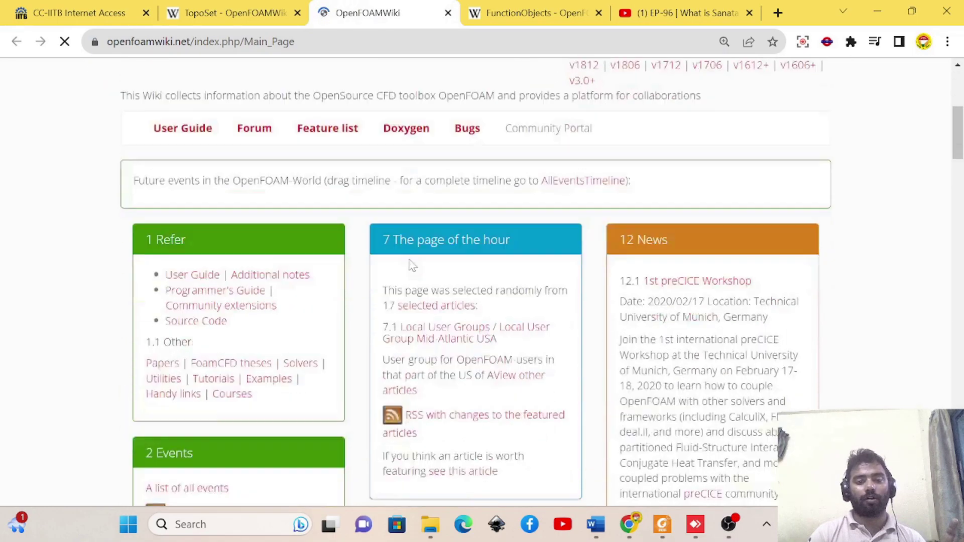
scroll(409, 265, up, 10)
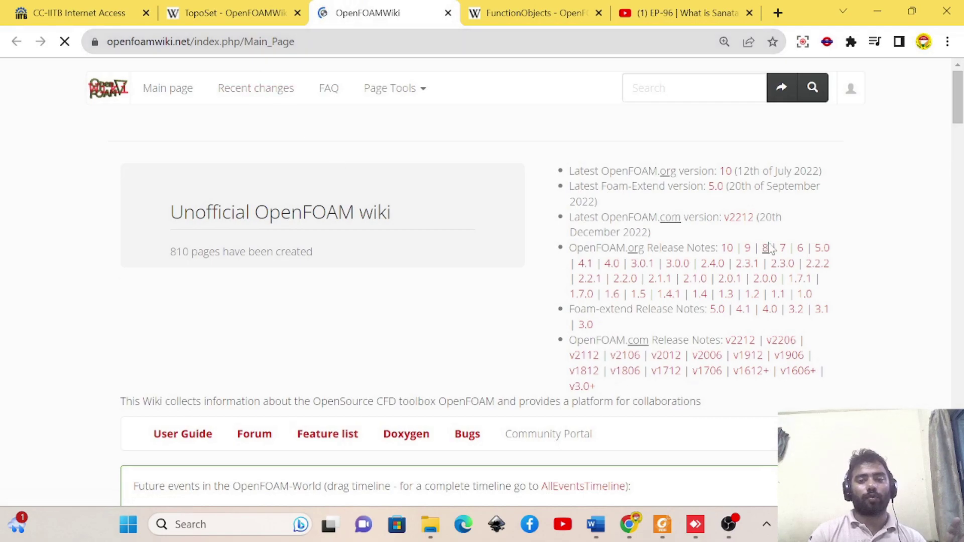
scroll(505, 268, down, 15)
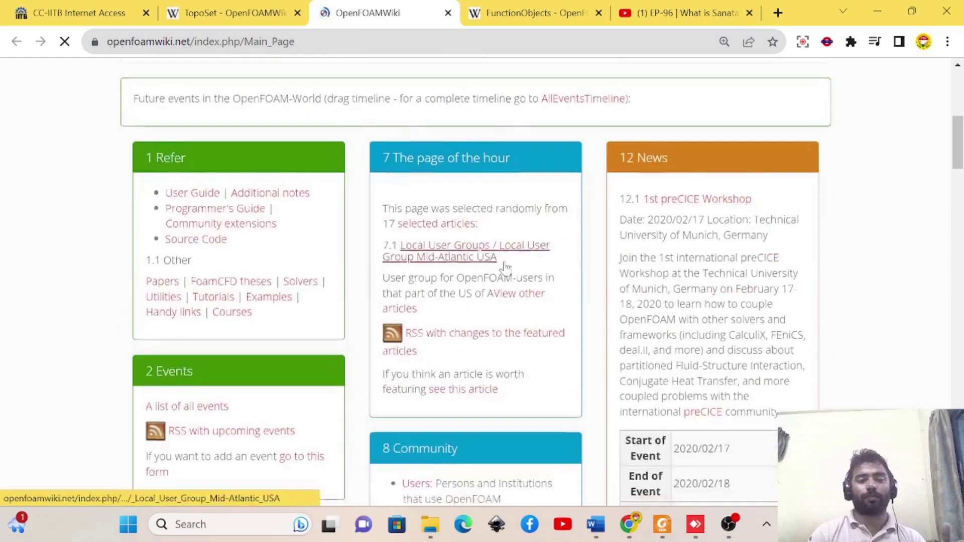
scroll(504, 268, down, 6)
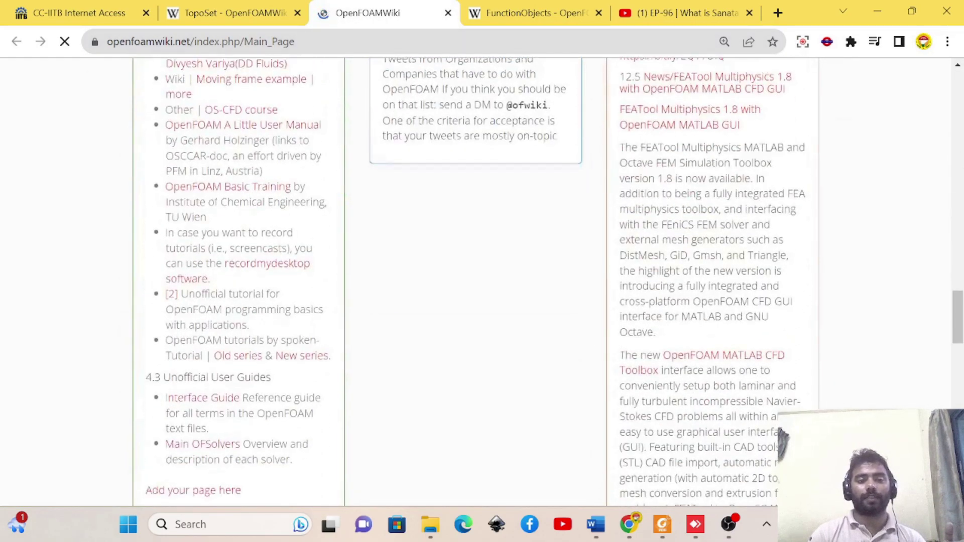
click(262, 11)
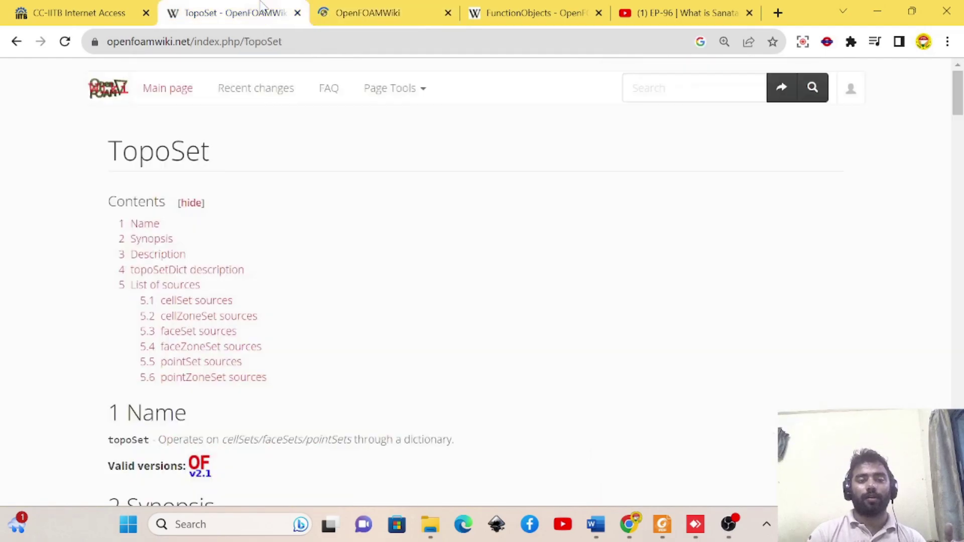
scroll(240, 160, down, 4)
scroll(240, 170, up, 3)
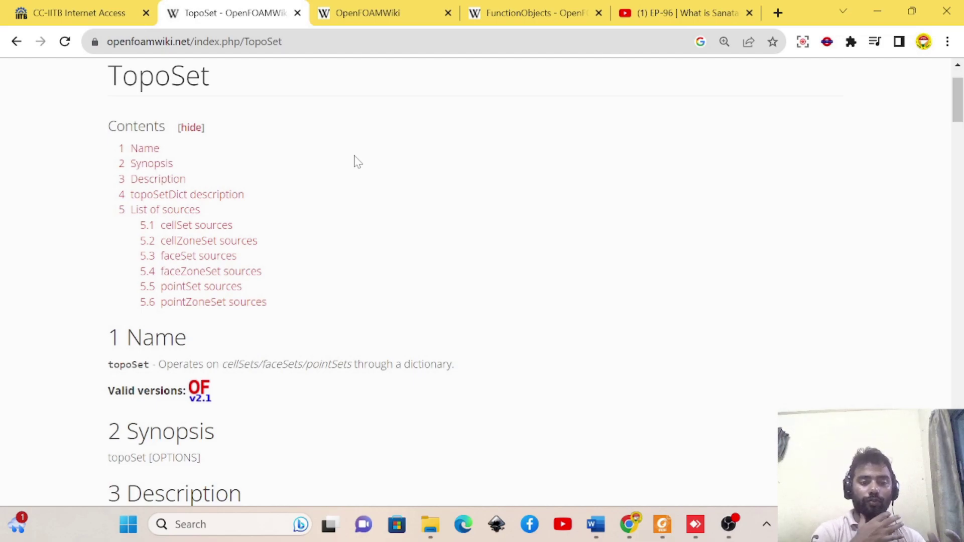
scroll(357, 162, down, 2)
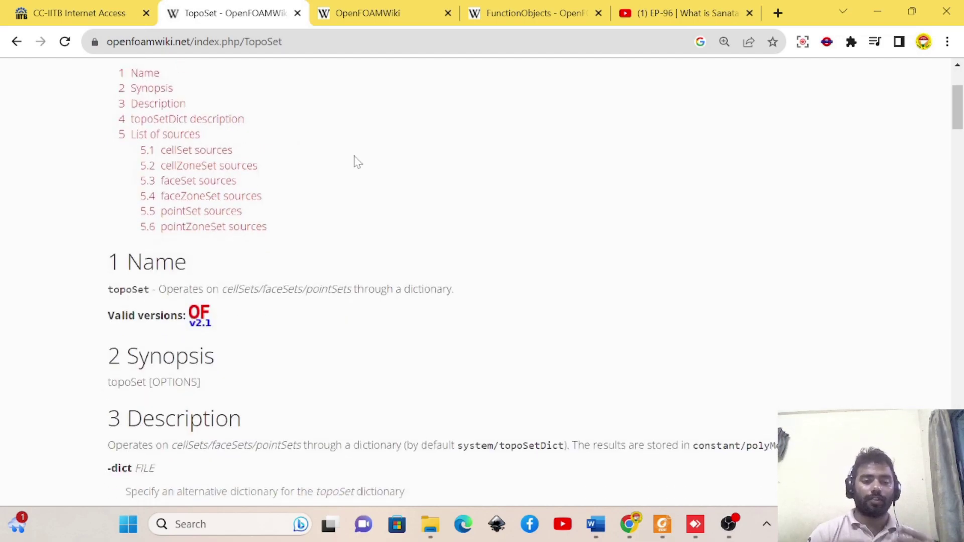
scroll(357, 162, up, 3)
scroll(356, 161, down, 2)
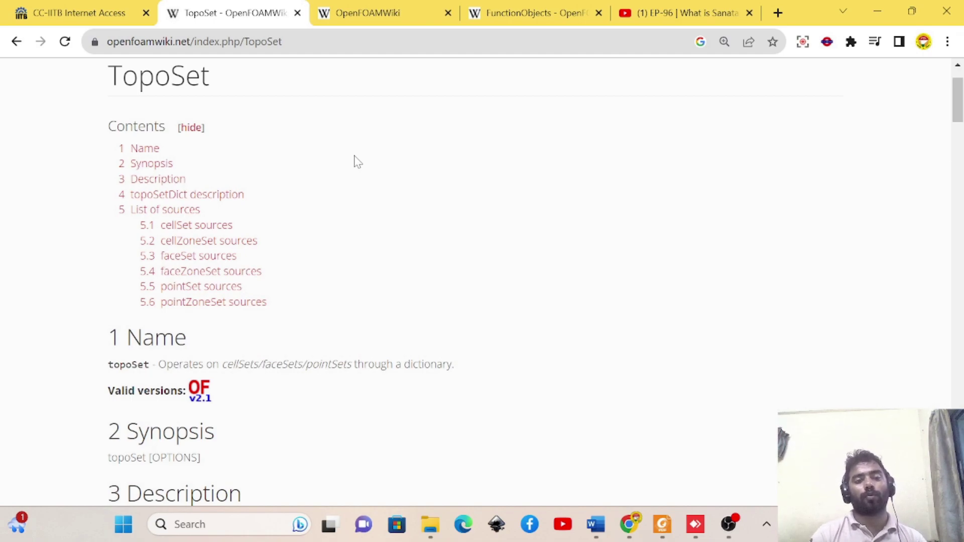
scroll(356, 162, down, 6)
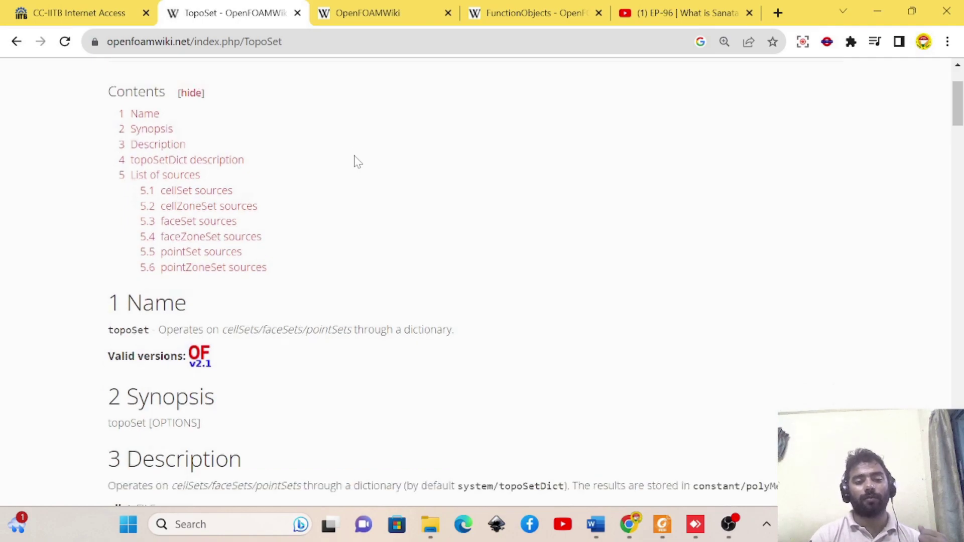
- Highlight the options list from -dict FILE, then narrow the highlight to the -dict option
scroll(357, 162, down, 2)
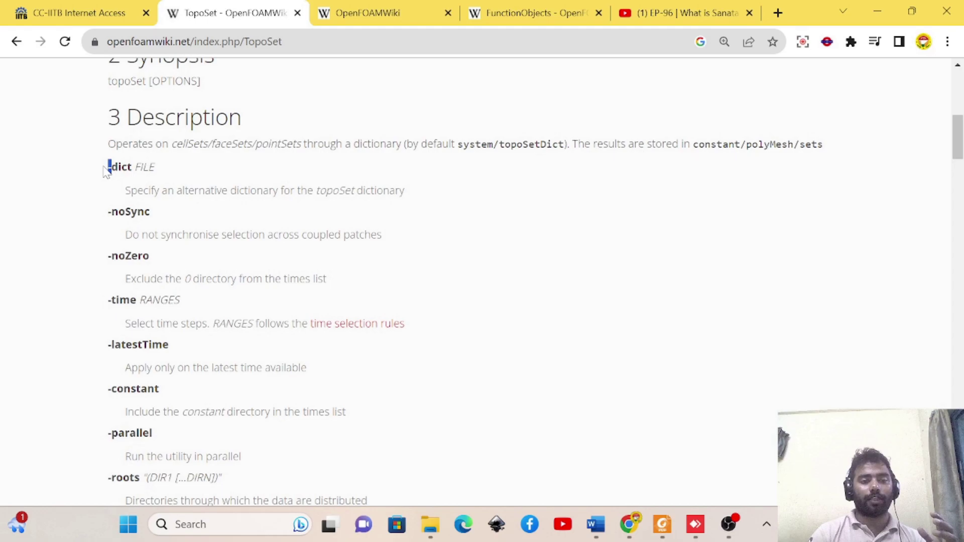
drag(108, 167, 184, 415)
scroll(129, 189, down, 3)
scroll(214, 383, up, 4)
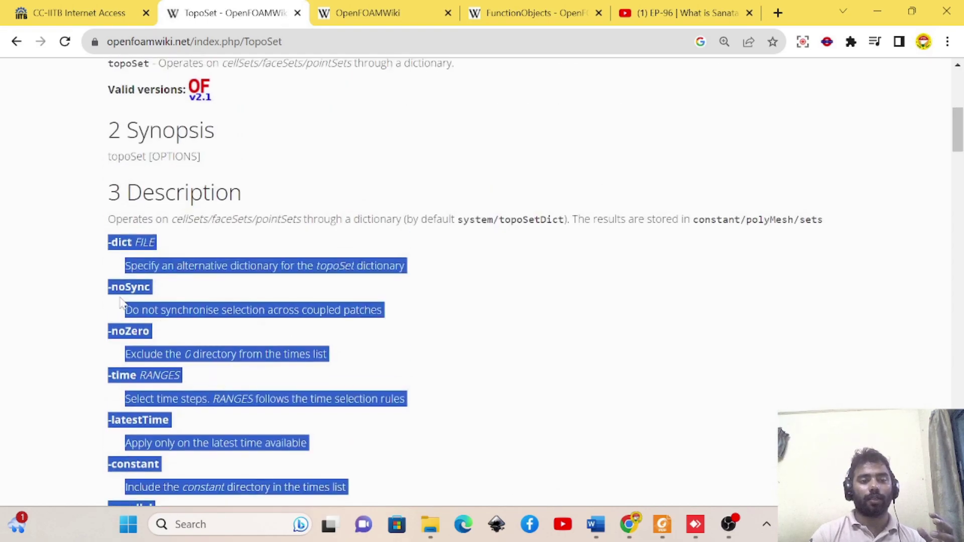
click(99, 284)
drag(107, 242, 127, 244)
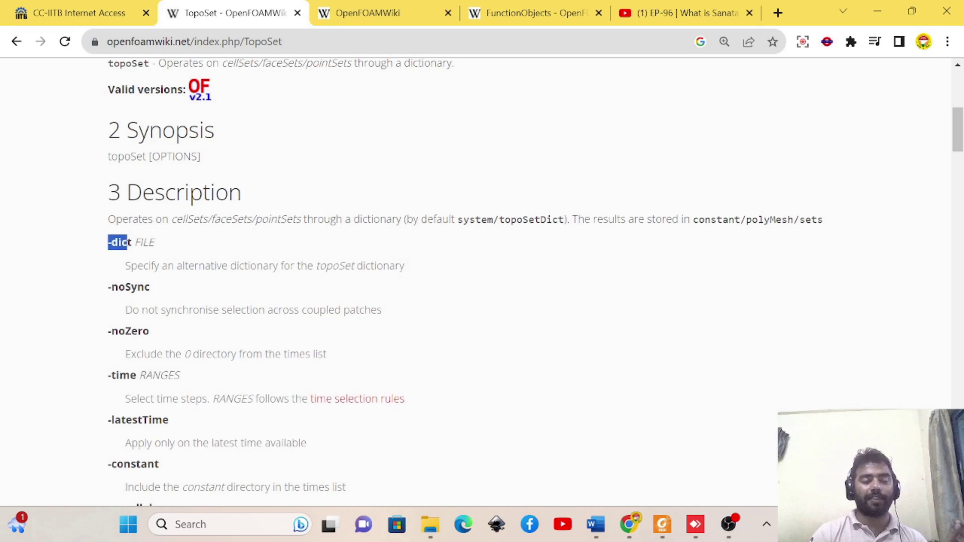
click(128, 244)
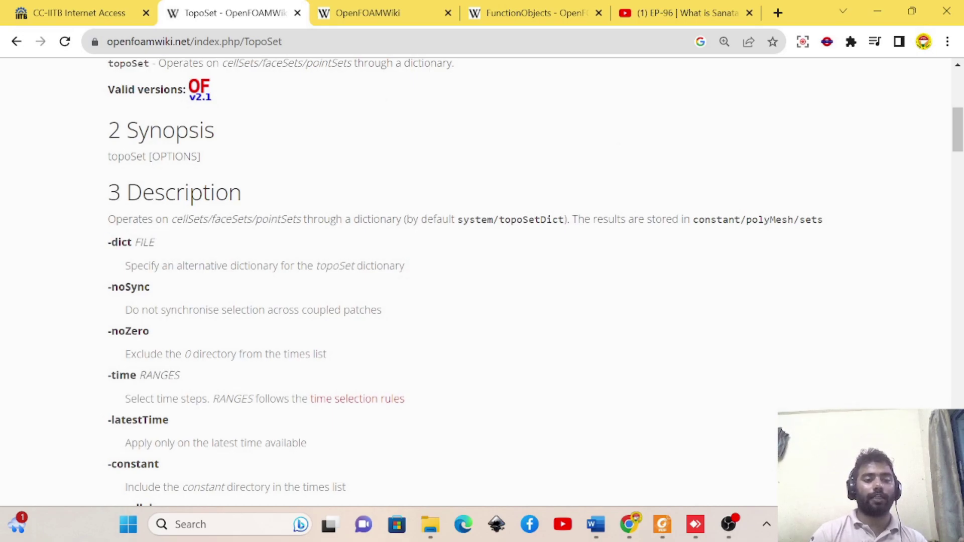
double_click(121, 243)
- Highlight the -time option name in the options list
scroll(121, 243, down, 3)
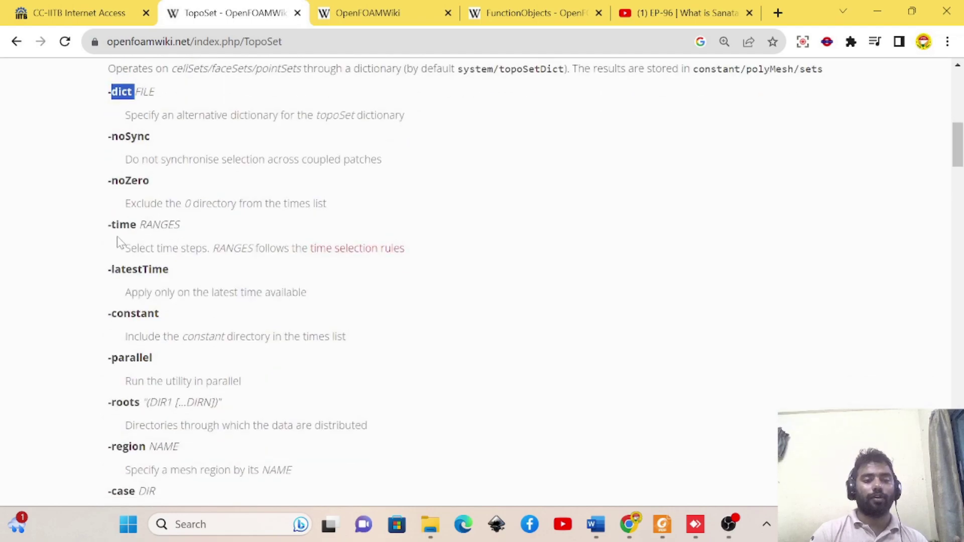
scroll(119, 241, down, 1)
scroll(123, 226, up, 1)
scroll(125, 221, down, 1)
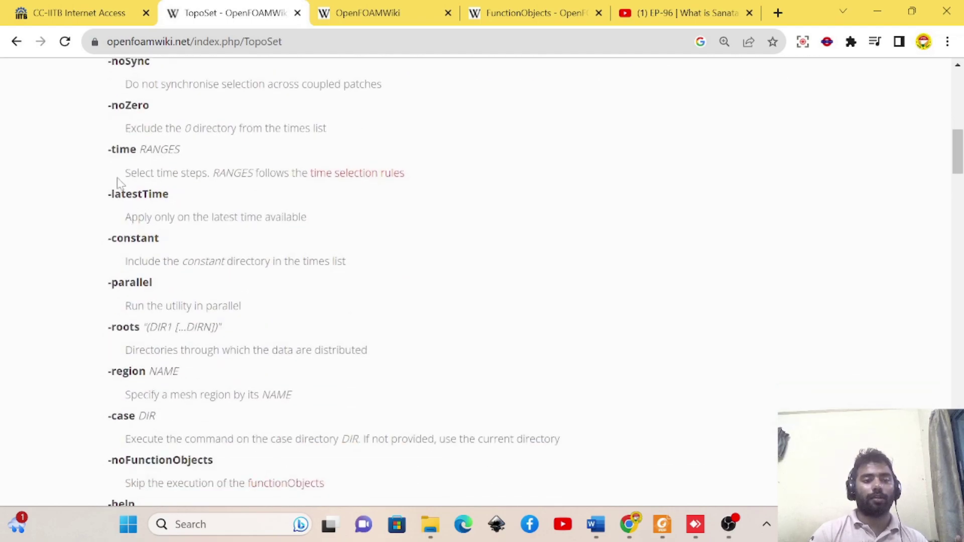
triple_click(123, 149)
double_click(123, 149)
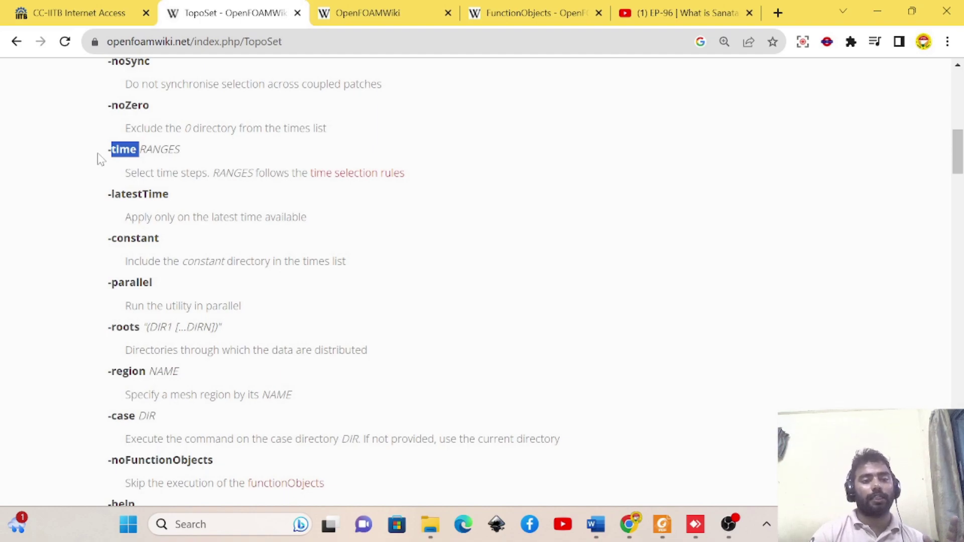
drag(99, 156, 136, 156)
- Highlight the -latestTime and -constant option names in turn
scroll(100, 130, down, 2)
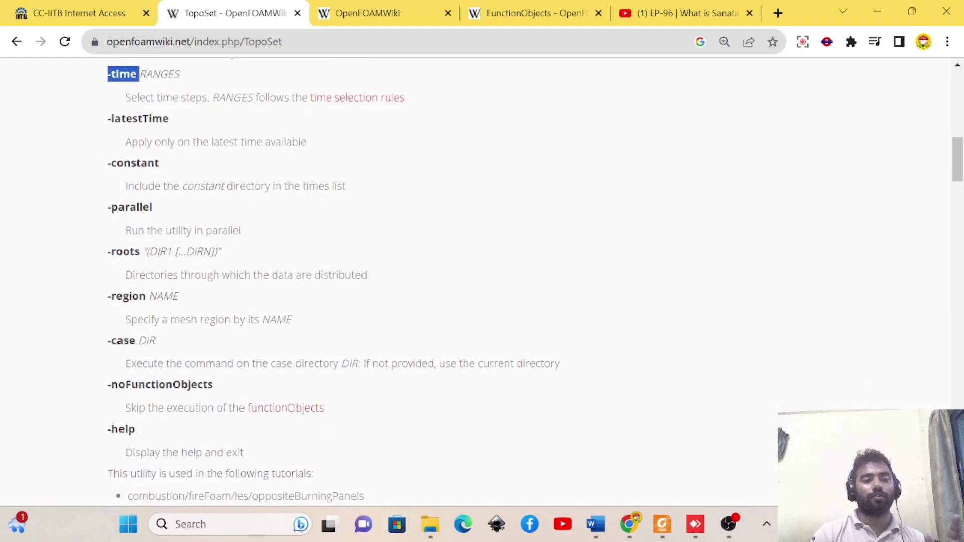
drag(99, 130, 187, 121)
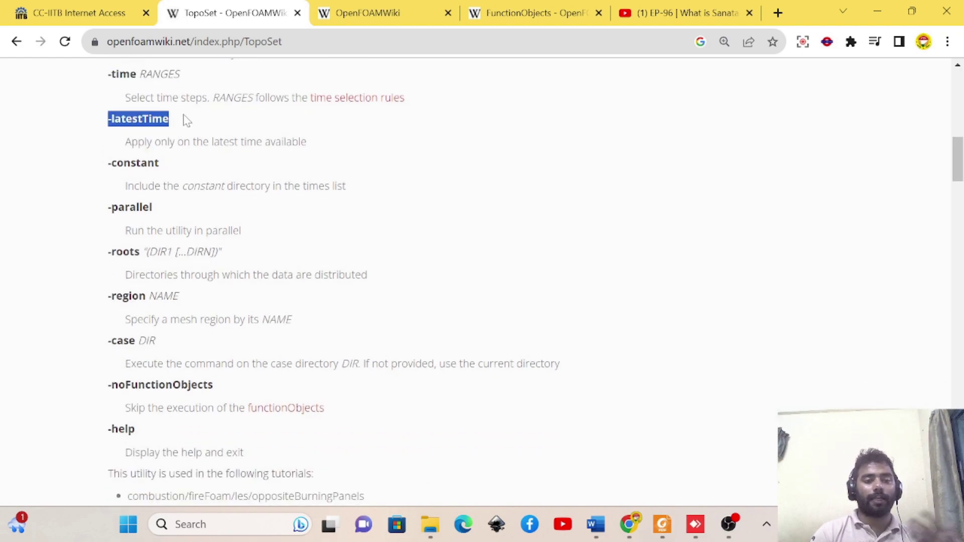
drag(104, 167, 165, 164)
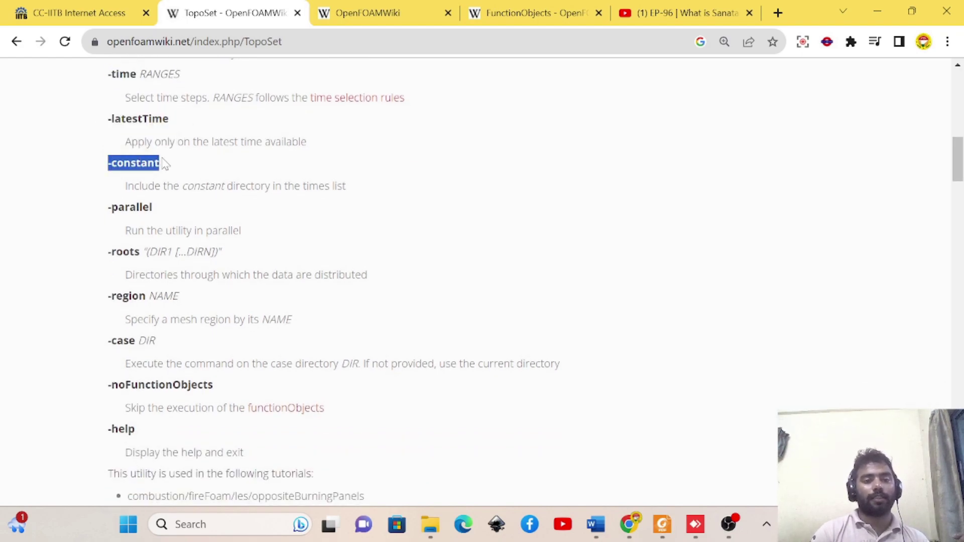
scroll(163, 179, down, 2)
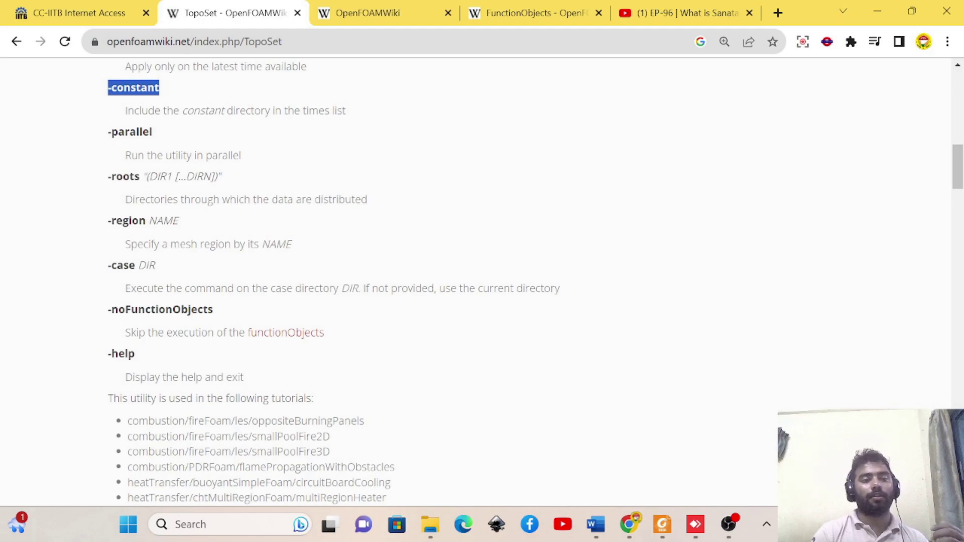
- Re-highlight the -constant option, then highlight the -parallel option
scroll(351, 281, up, 2)
click(121, 170)
drag(103, 171, 168, 166)
scroll(168, 171, down, 2)
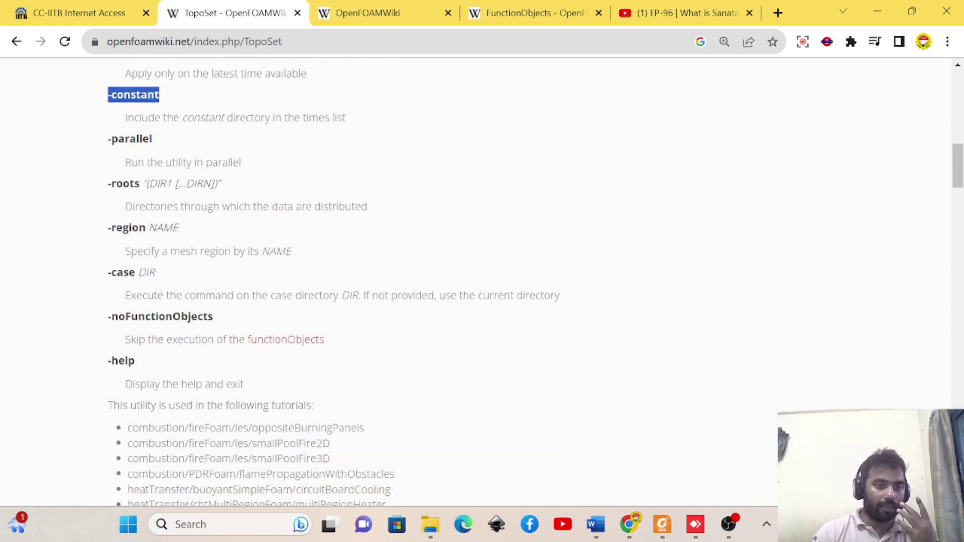
scroll(125, 150, up, 1)
click(100, 148)
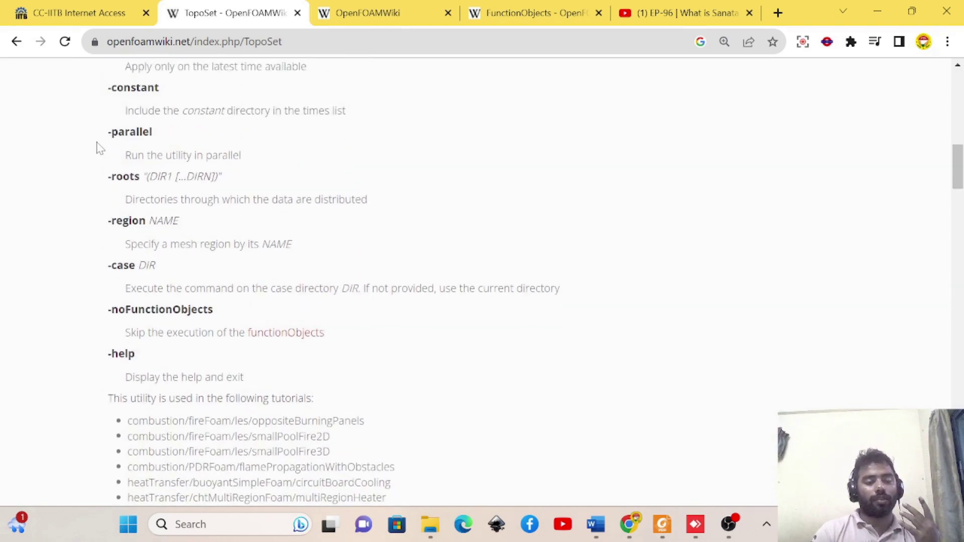
drag(155, 132, 107, 140)
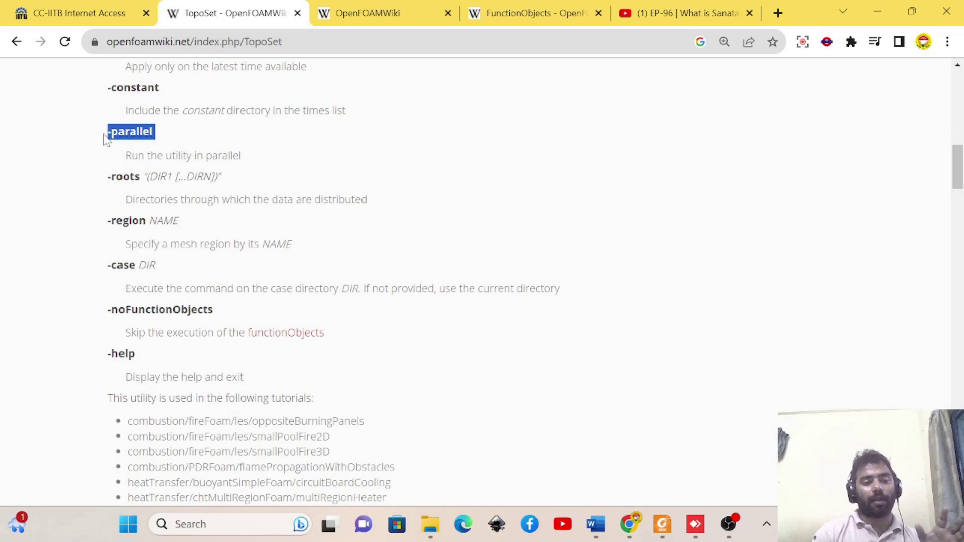
- Highlight the -region and -case options
scroll(99, 157, down, 1)
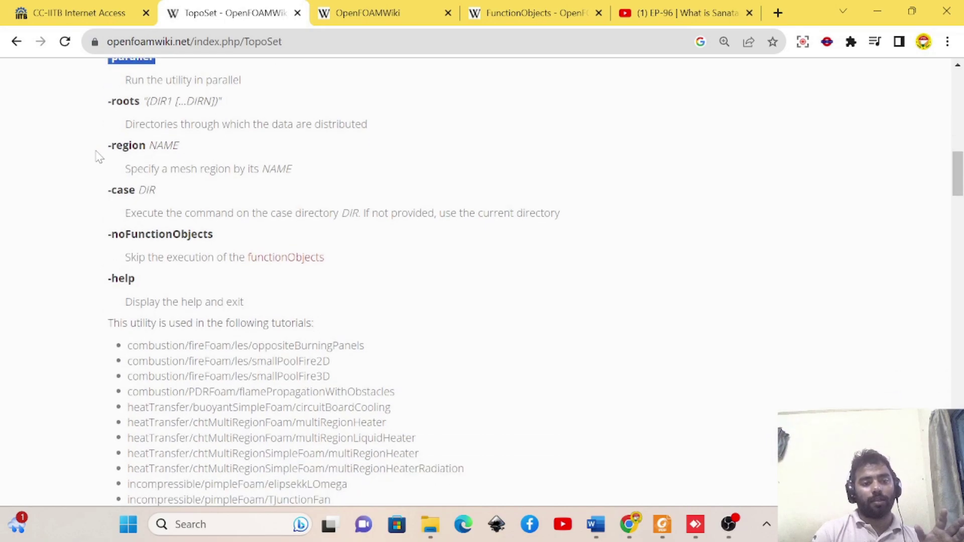
drag(107, 146, 149, 146)
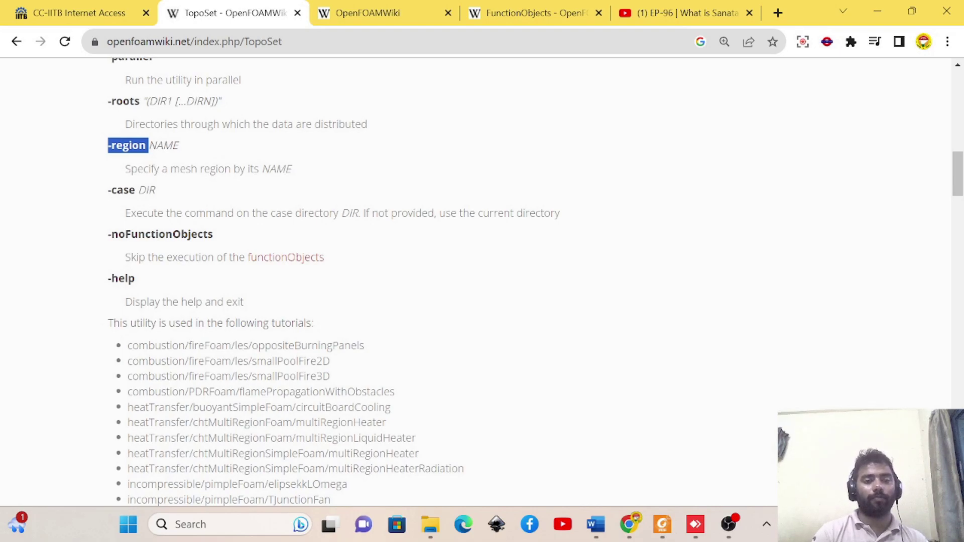
scroll(112, 133, down, 1)
drag(106, 115, 138, 116)
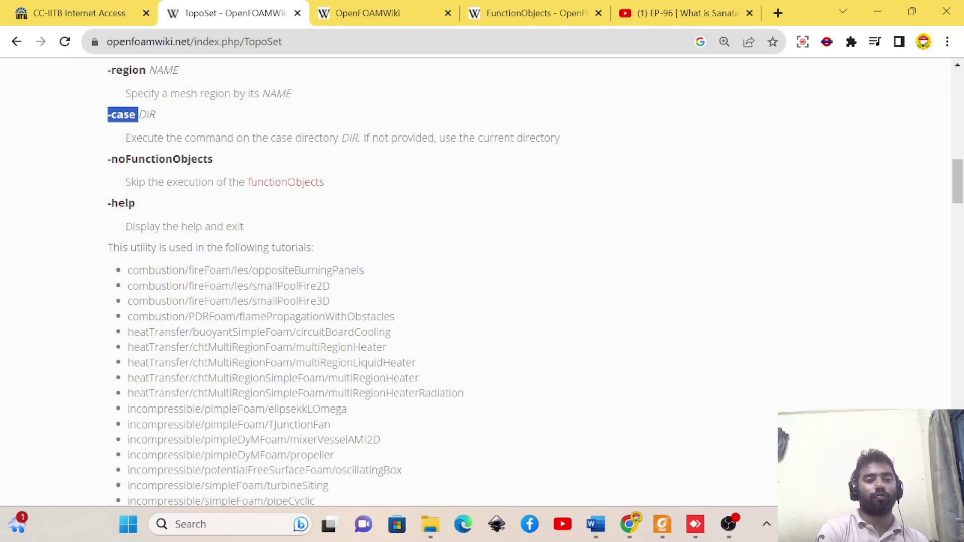
- Highlight the whole list of tutorials that use topoSet
scroll(138, 121, up, 9)
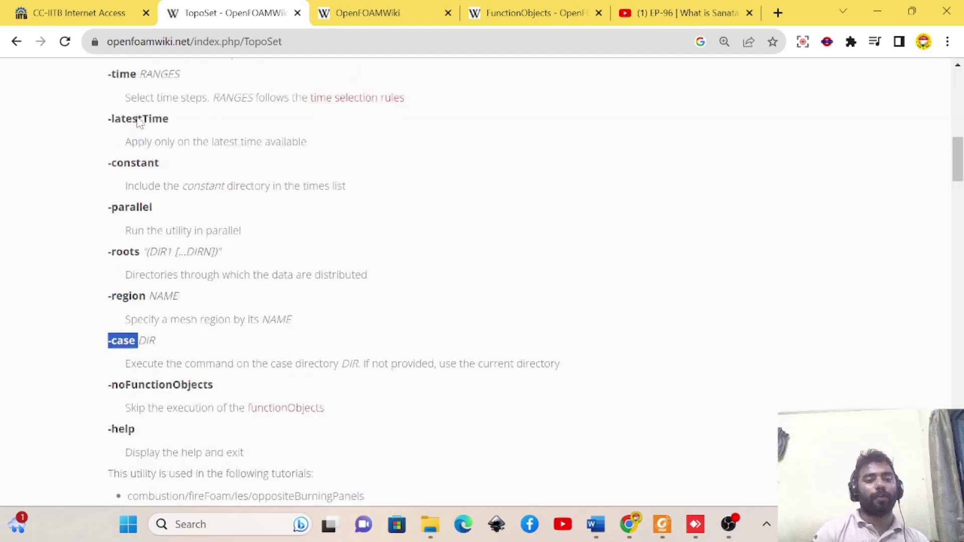
scroll(107, 181, down, 8)
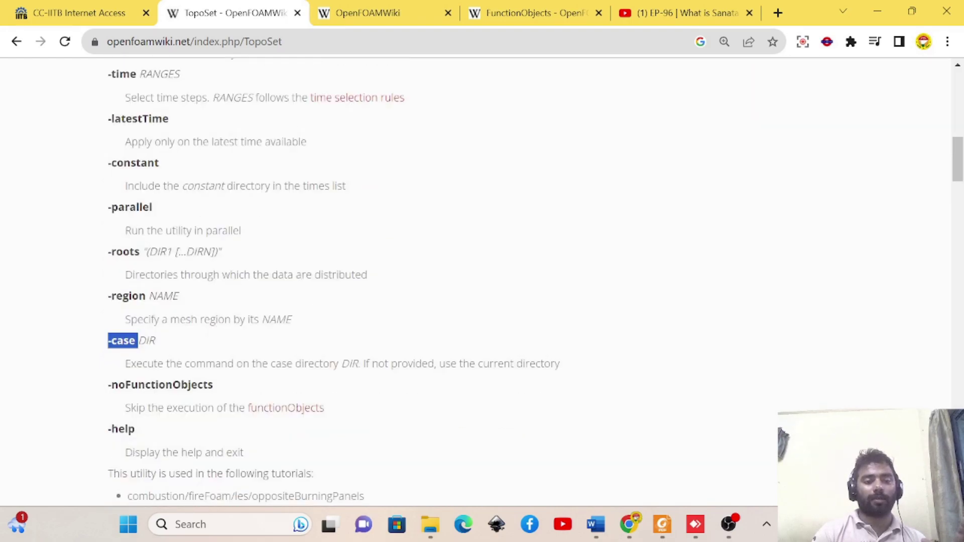
scroll(234, 193, down, 3)
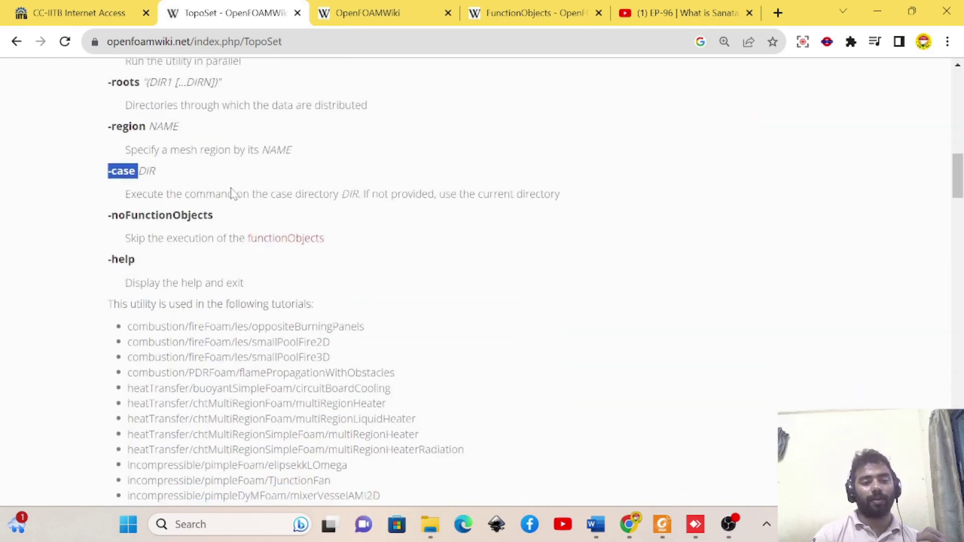
drag(125, 195, 383, 312)
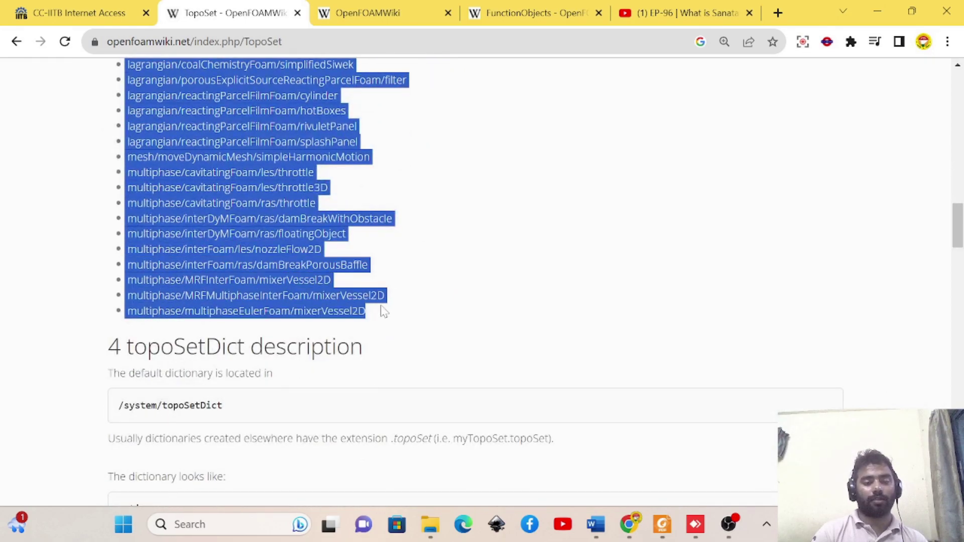
- Clear the tutorials highlight and highlight the -dict option in section 4
scroll(395, 298, down, 5)
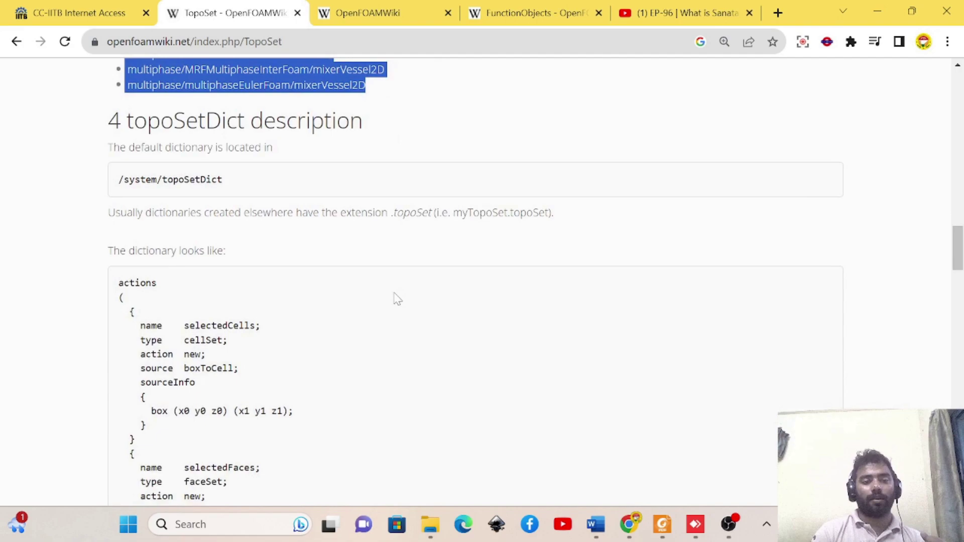
click(252, 239)
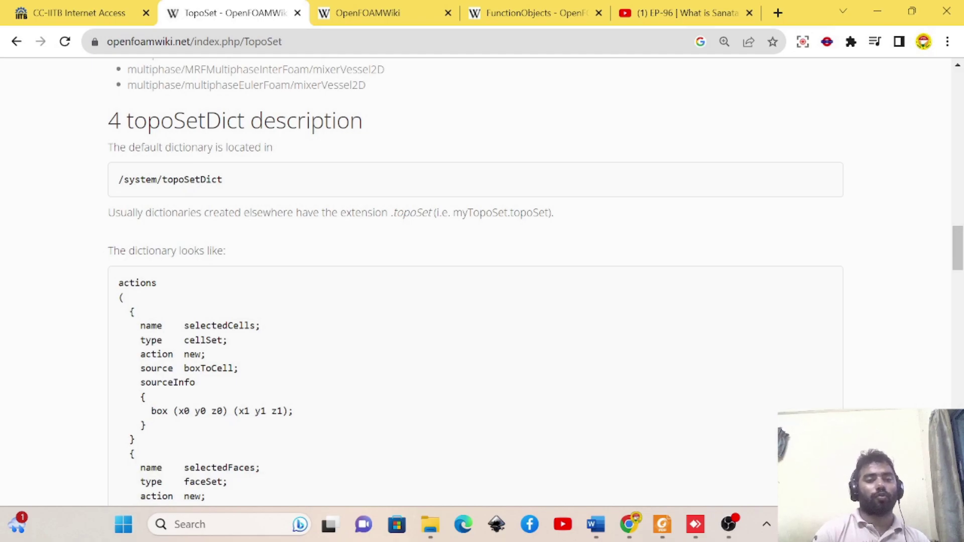
scroll(396, 281, up, 5)
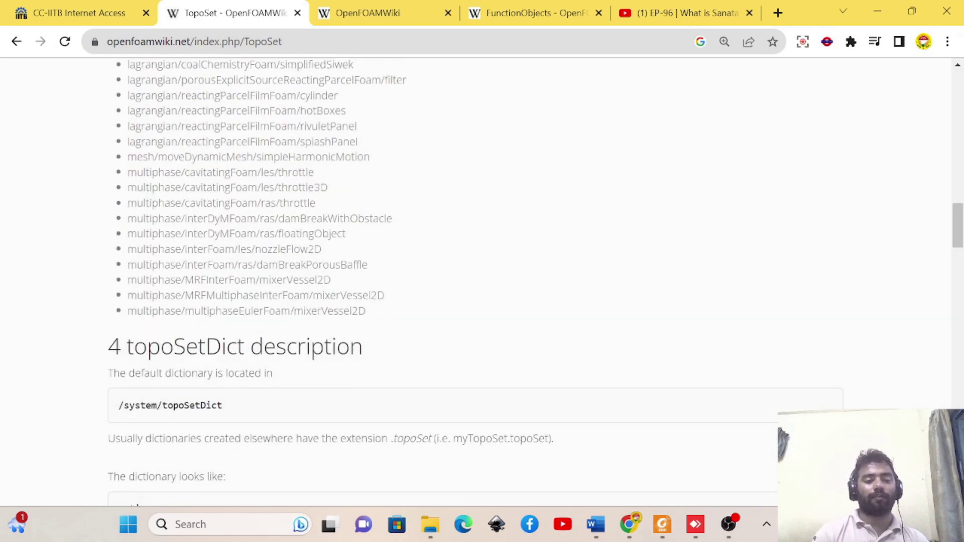
scroll(395, 281, up, 6)
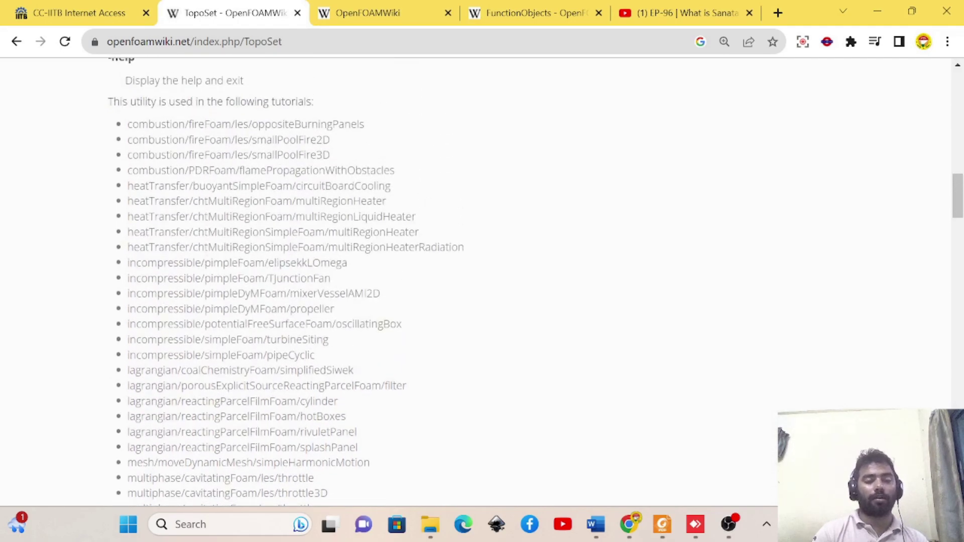
scroll(395, 281, up, 10)
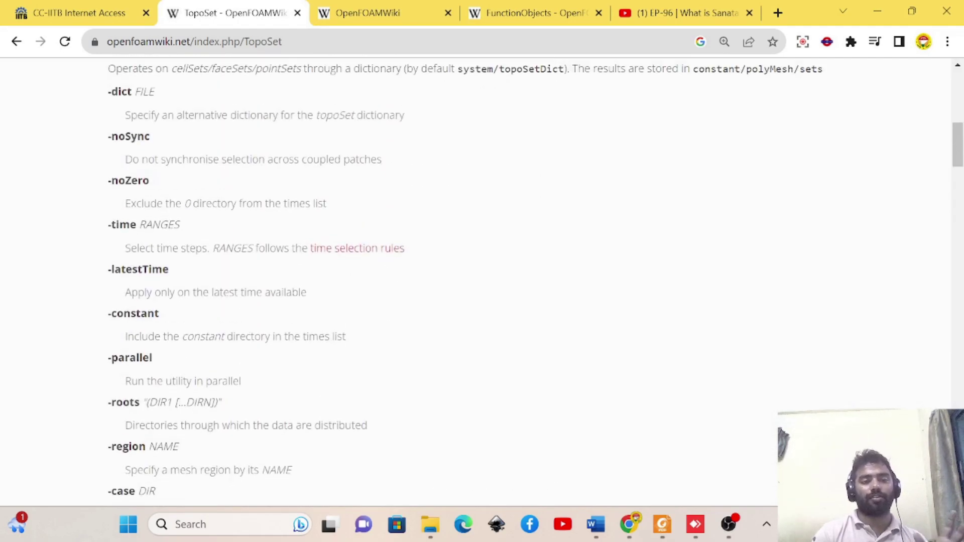
scroll(192, 195, up, 3)
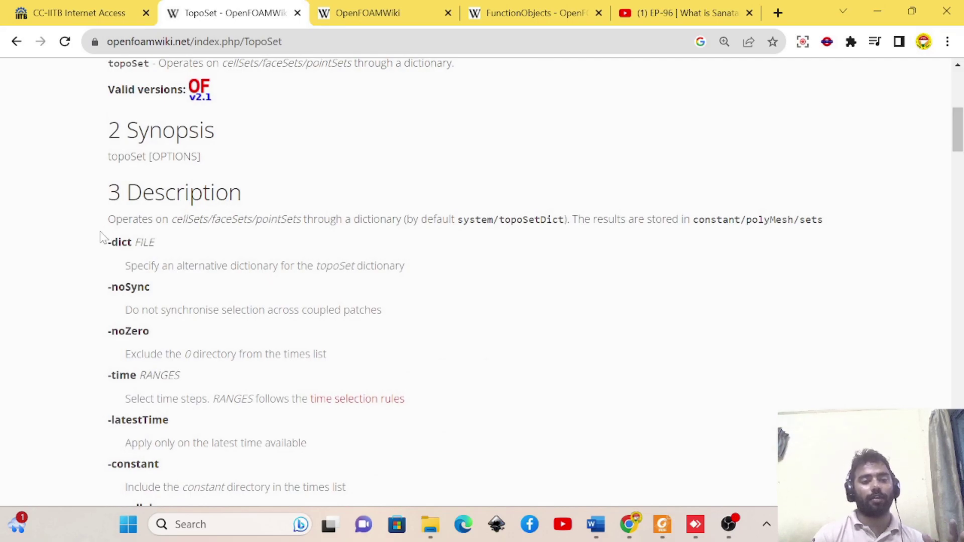
drag(107, 243, 132, 243)
- Highlight the default dictionary location /system/topoSetDict
scroll(132, 243, down, 5)
scroll(201, 221, down, 15)
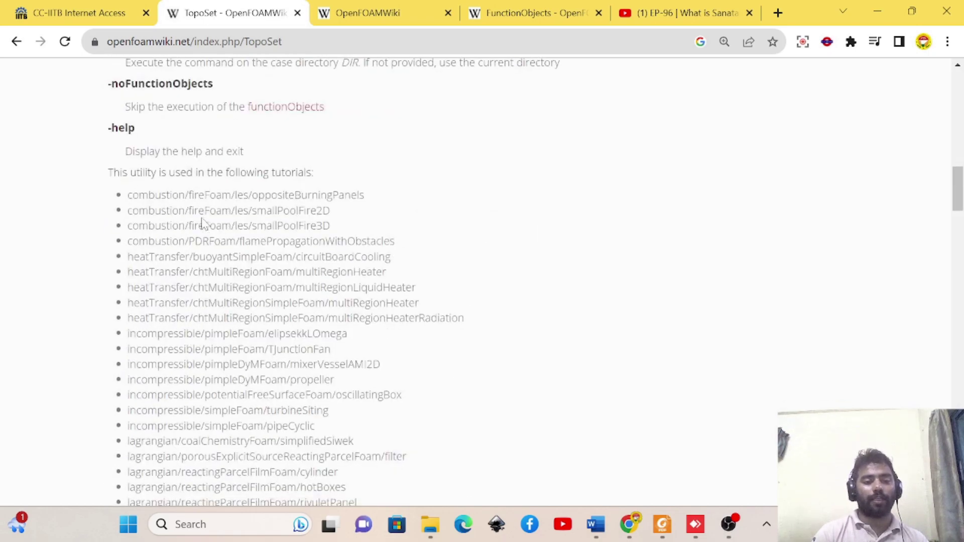
scroll(241, 255, down, 3)
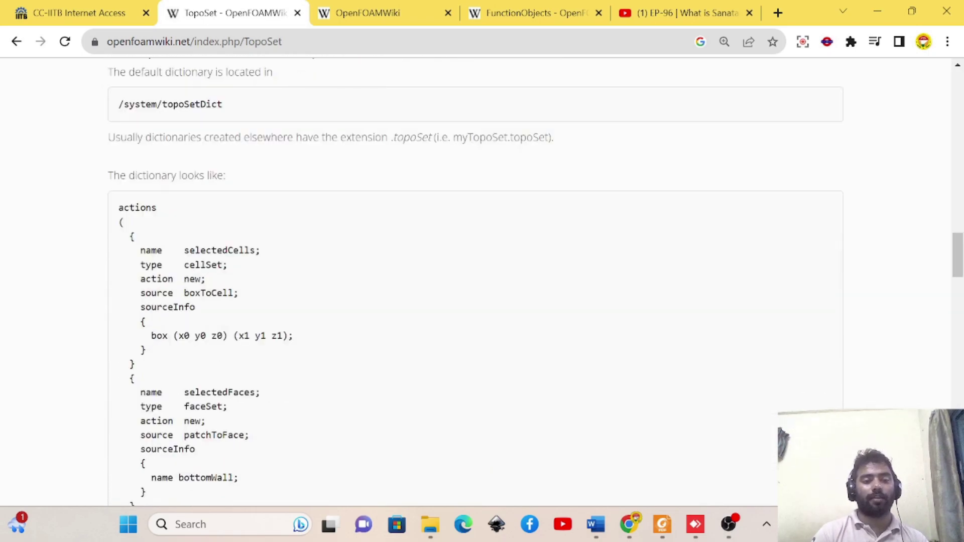
scroll(241, 255, up, 3)
drag(241, 255, 96, 253)
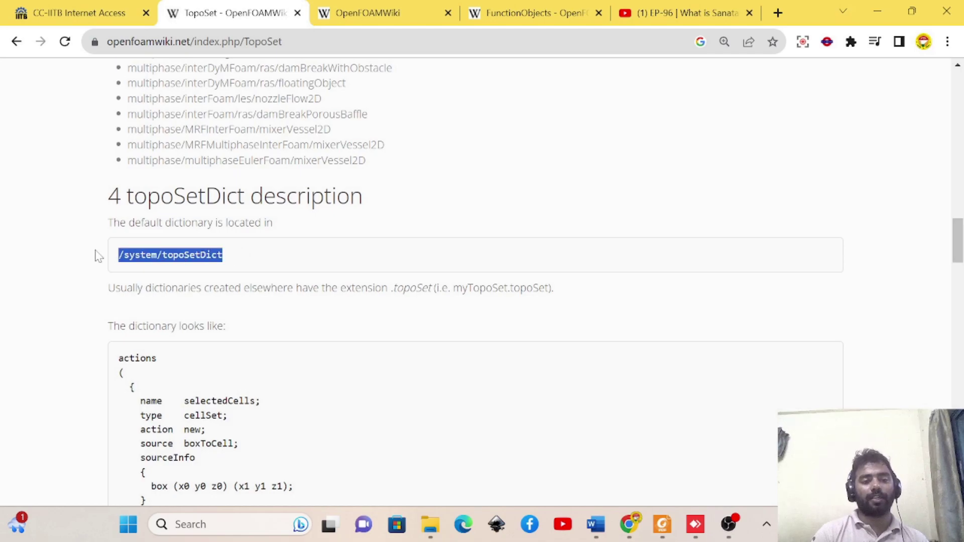
- Highlight the entire example topoSetDict actions code block
scroll(115, 259, down, 5)
scroll(151, 258, up, 1)
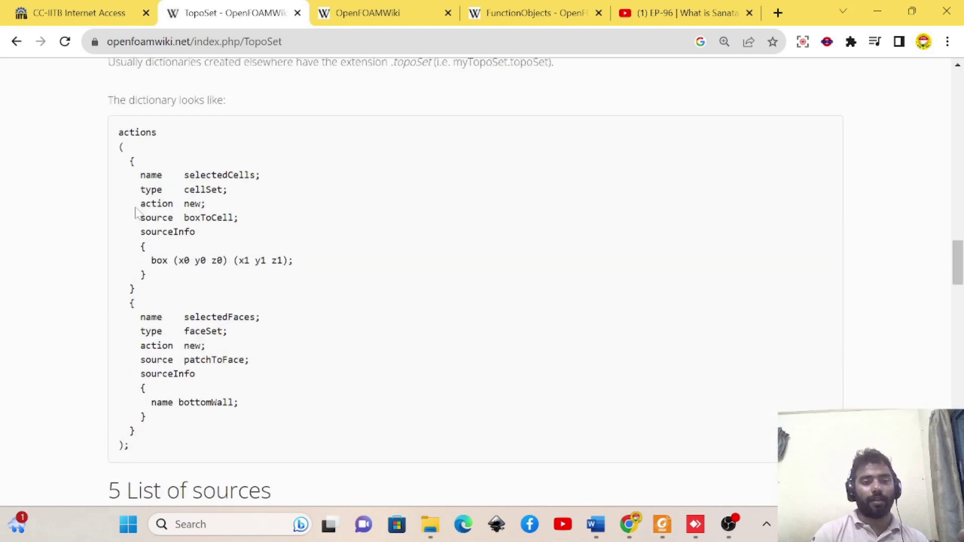
drag(118, 132, 228, 386)
scroll(228, 400, down, 1)
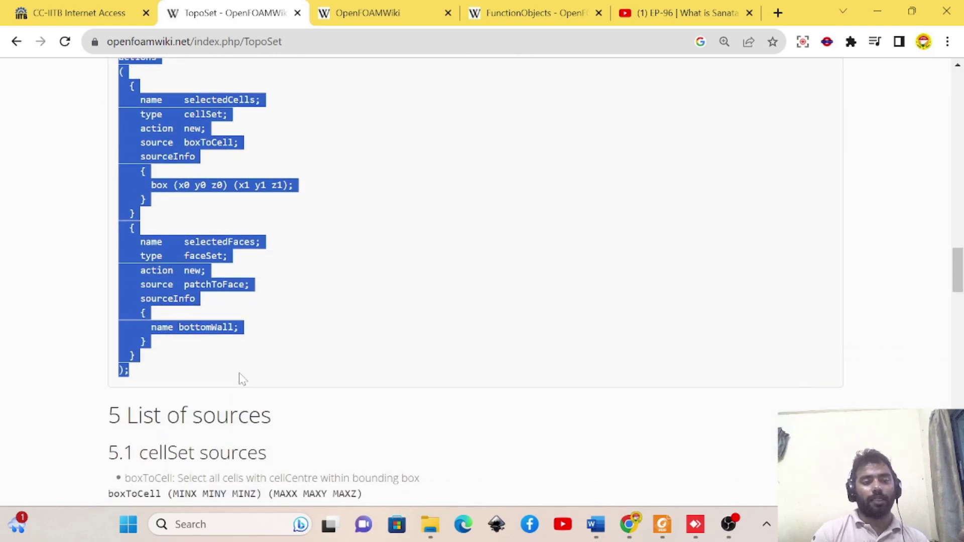
scroll(200, 336, up, 1)
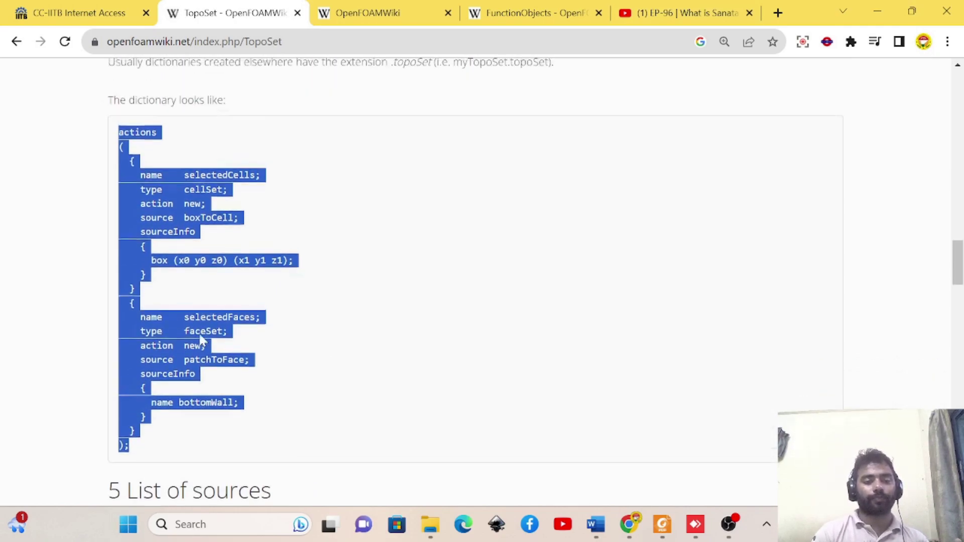
scroll(201, 336, down, 3)
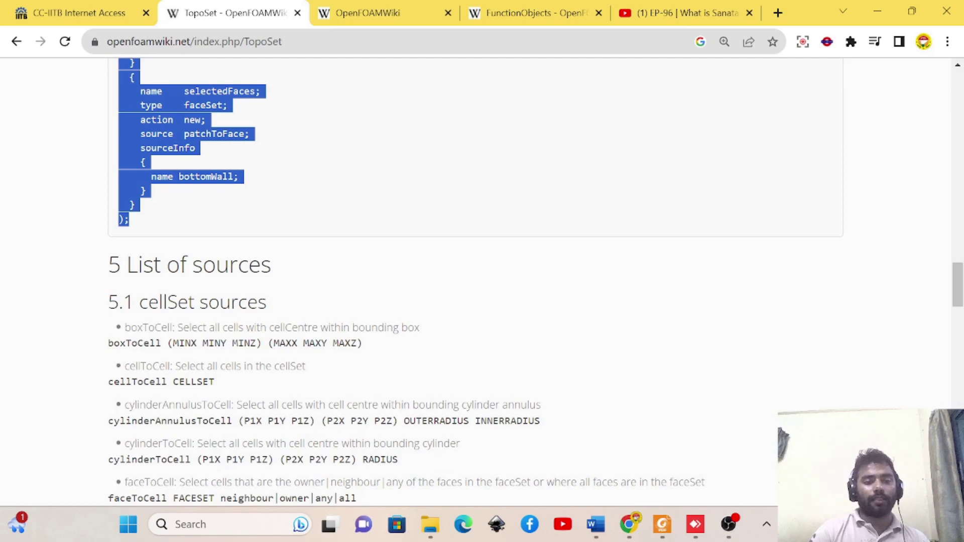